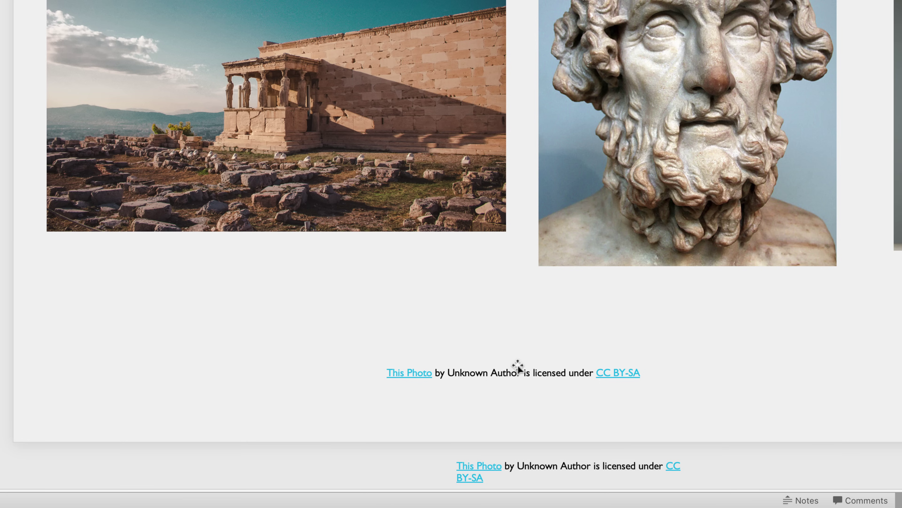
Delete both photo attribution captions beneath the pictures on slide 7.
left_click(518, 366)
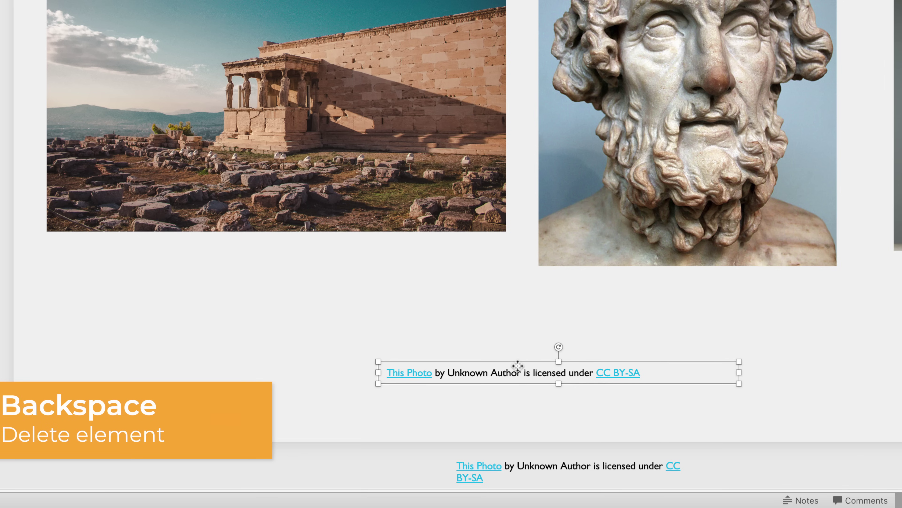
key("BackSpace")
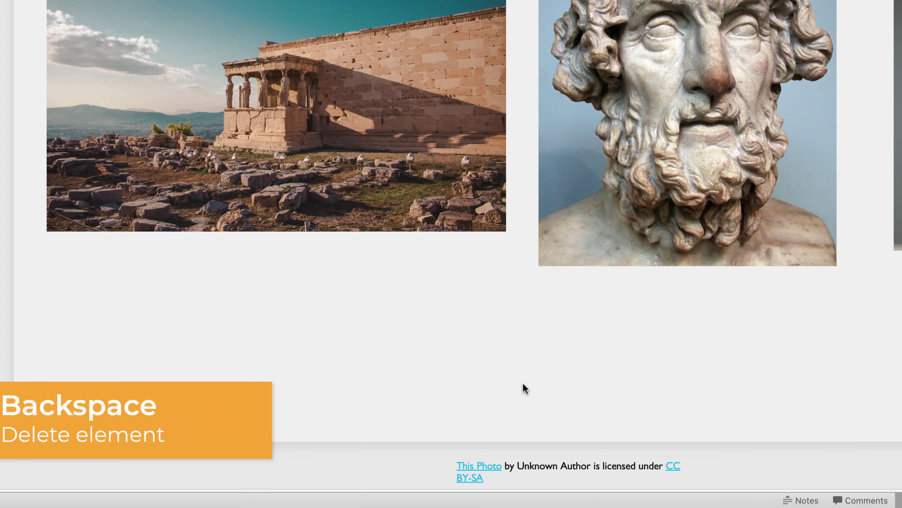
left_click_drag(519, 462, 522, 347)
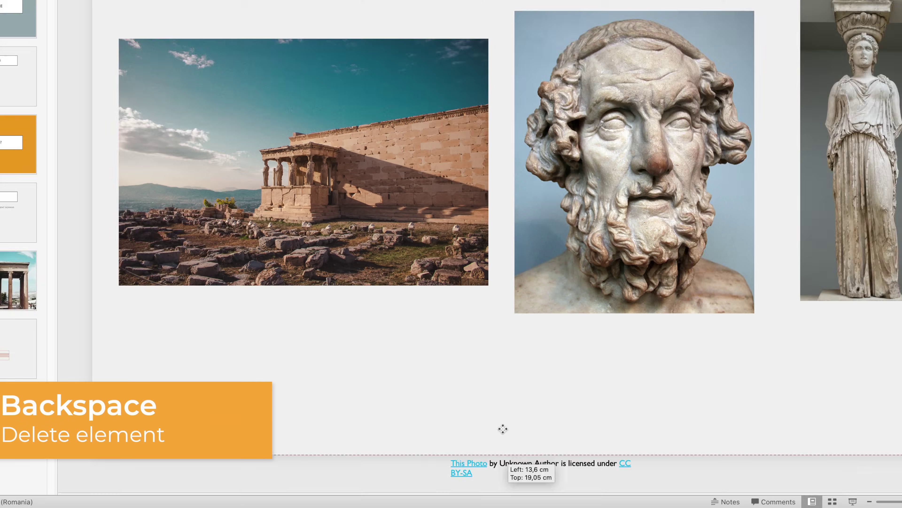
left_click(525, 426)
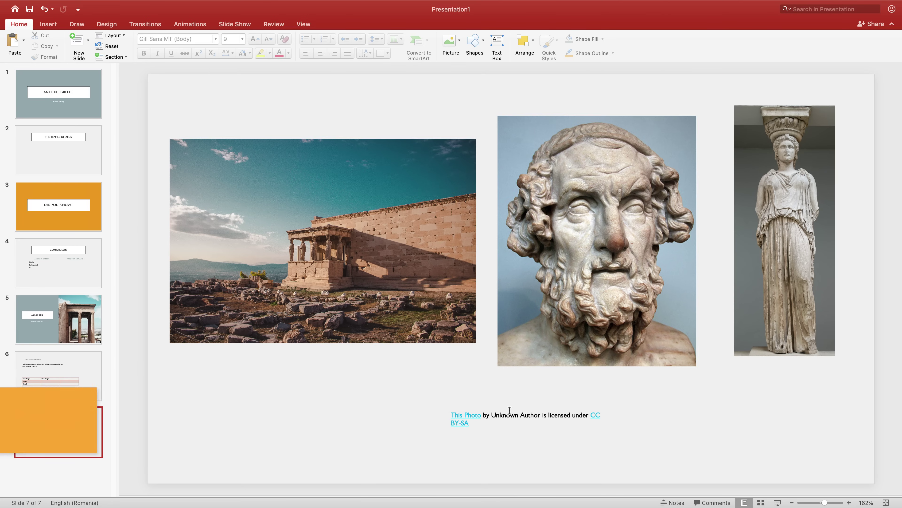
left_click(510, 411)
key("BackSpace")
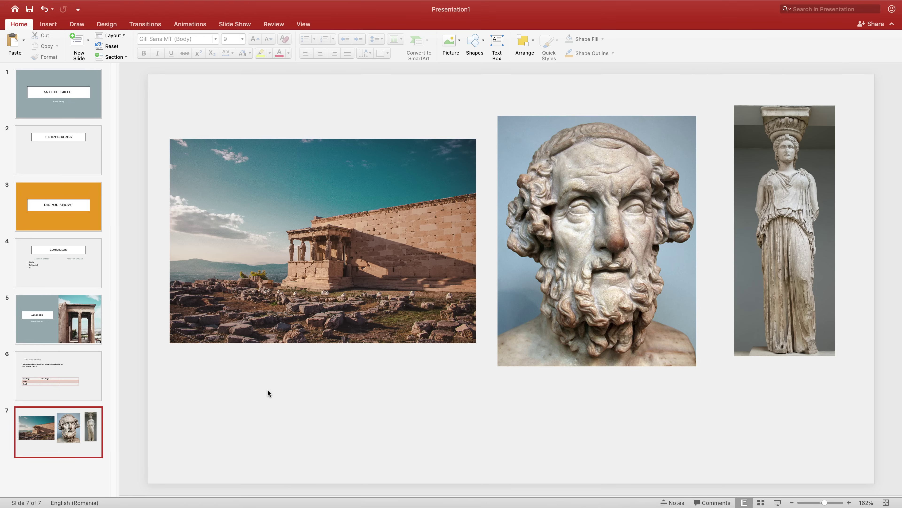
Add a new slide with the Blank layout after slide 7.
left_click(88, 41)
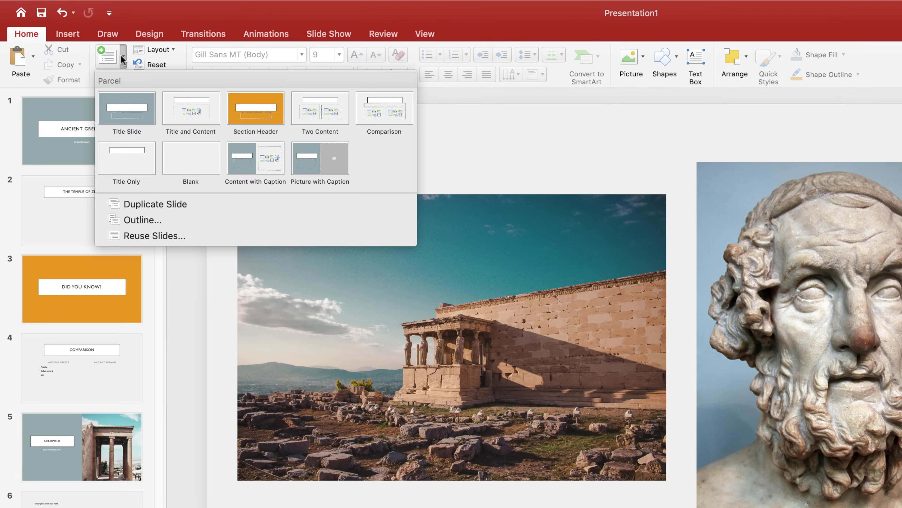
left_click(187, 143)
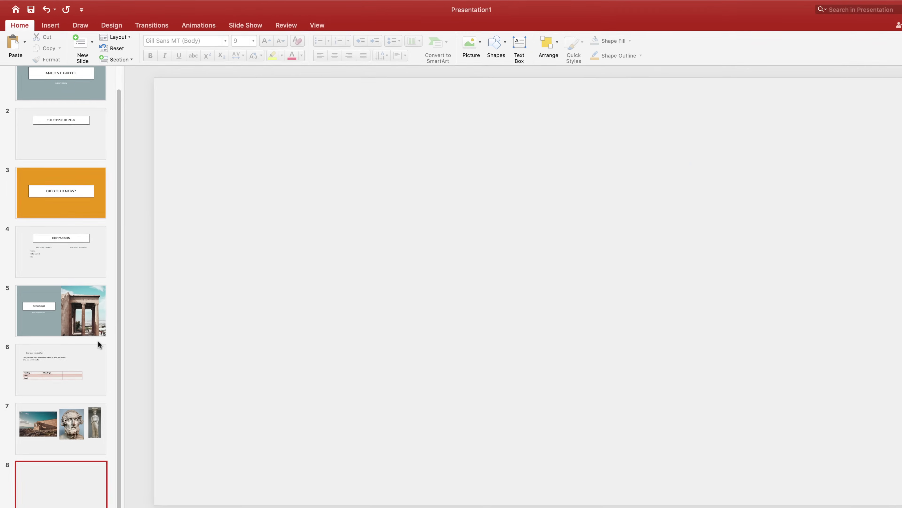
left_click(52, 26)
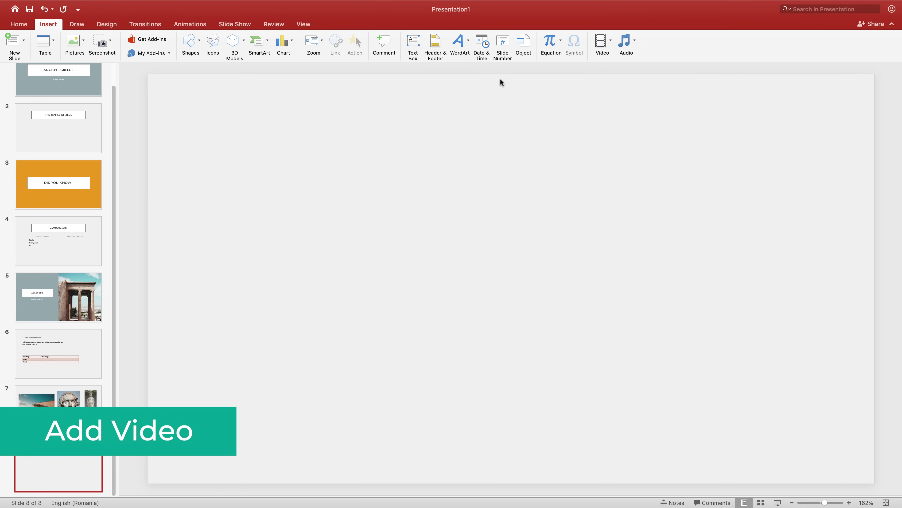
left_click(611, 41)
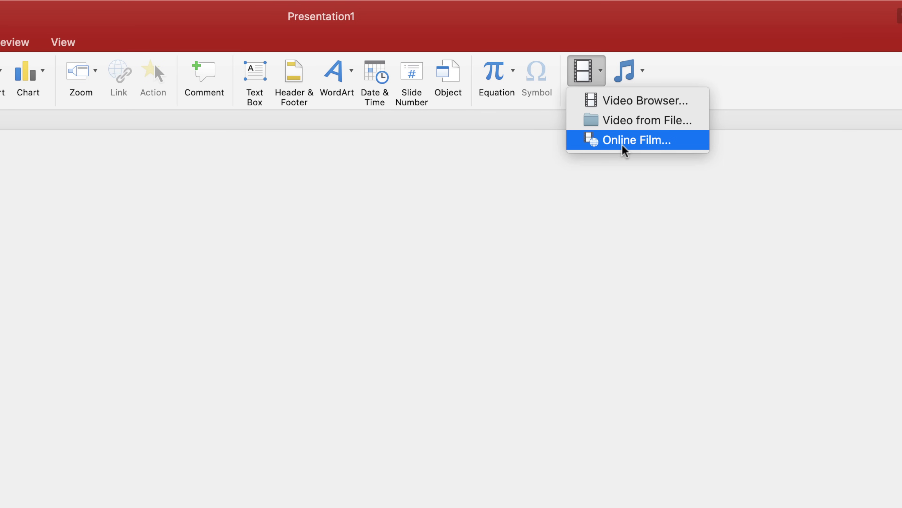
left_click(633, 142)
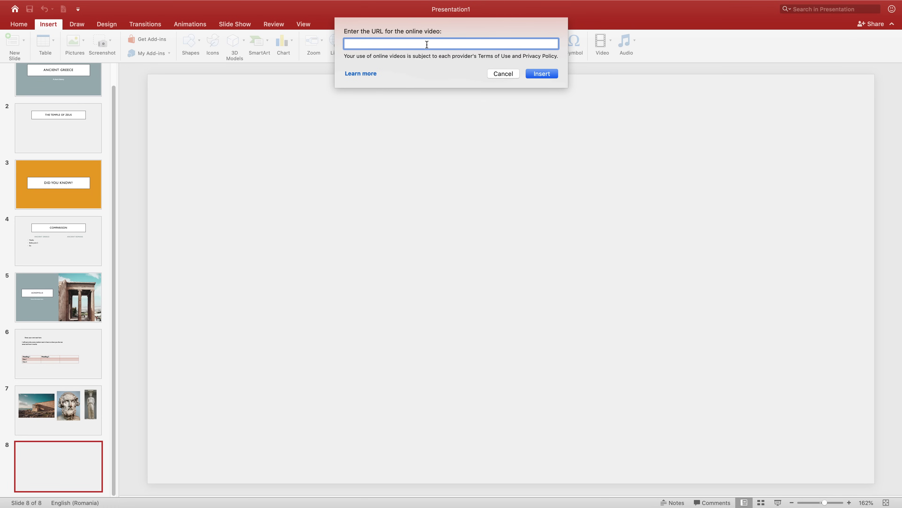
type("https://www.youtube.com/watch?v=sYz5QyAK53U")
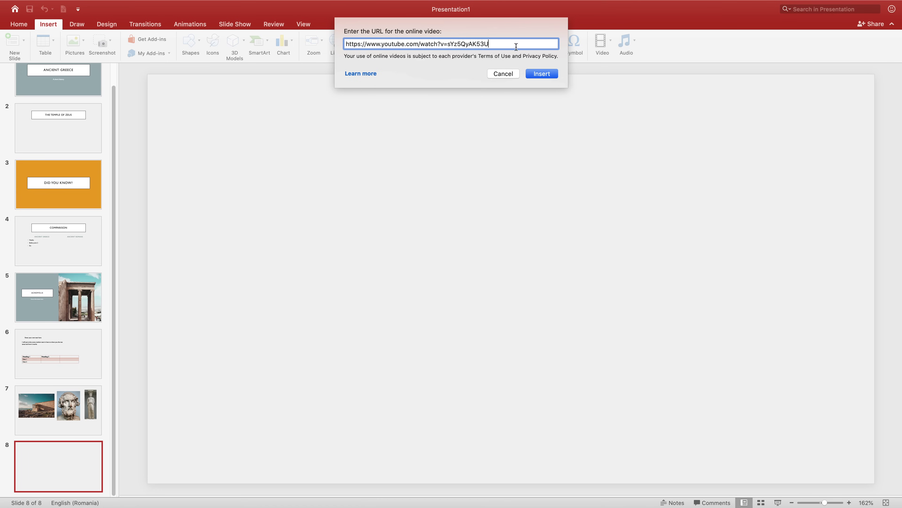
left_click(542, 74)
left_click_drag(424, 282, 630, 231)
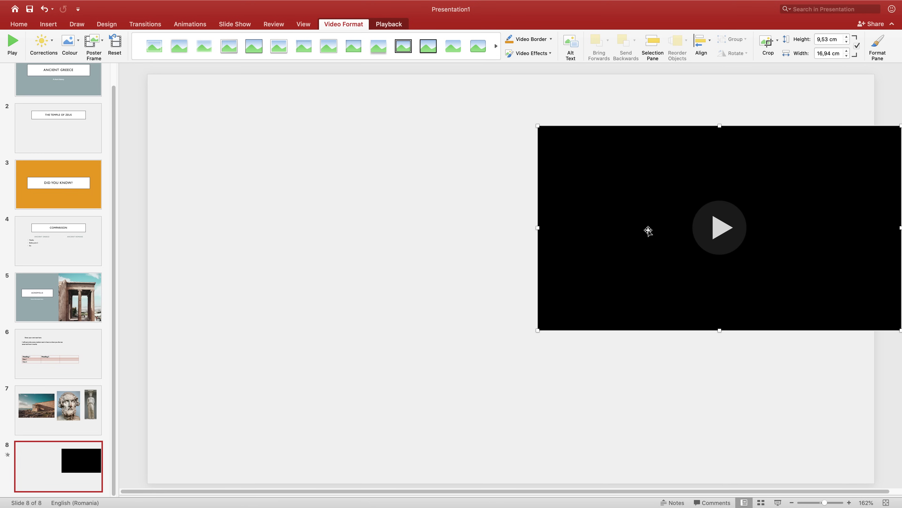
Insert the video file Cliff-Pixabay-bellergy.mp4 from the Video folder inside Media onto slide 8.
left_click(48, 24)
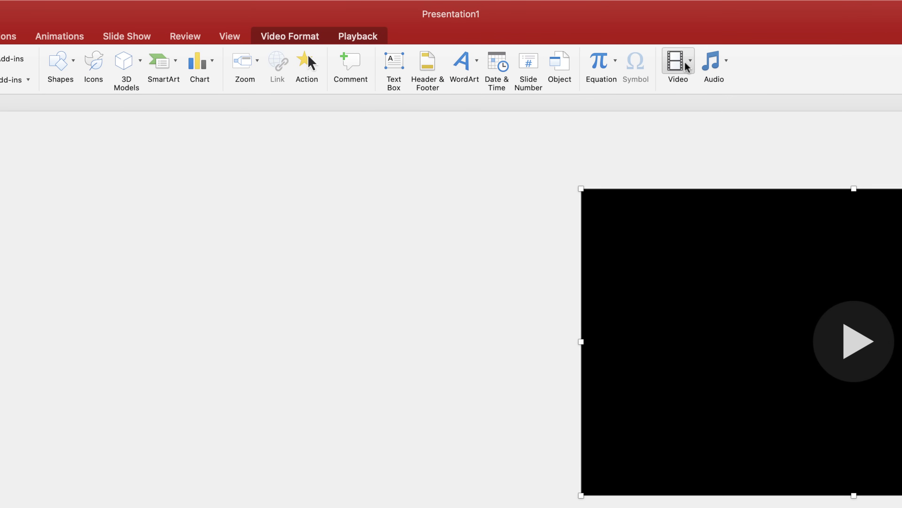
left_click(687, 63)
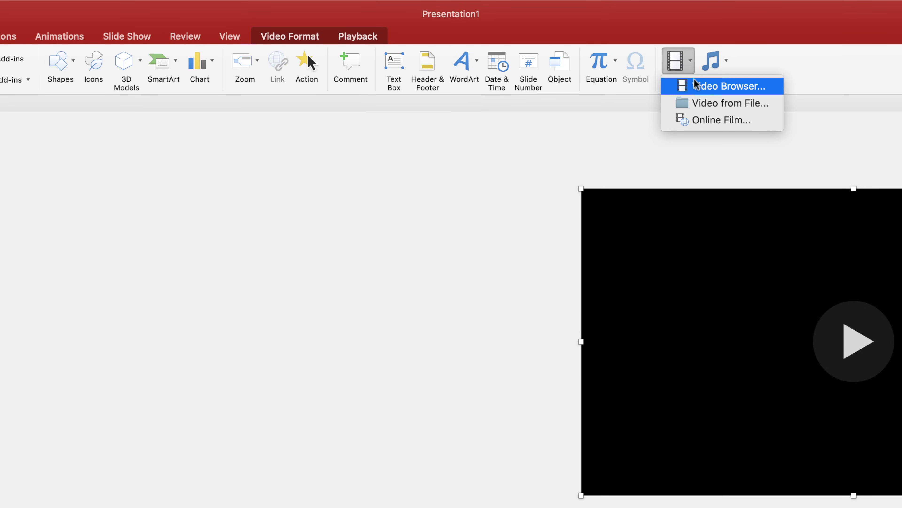
left_click(715, 106)
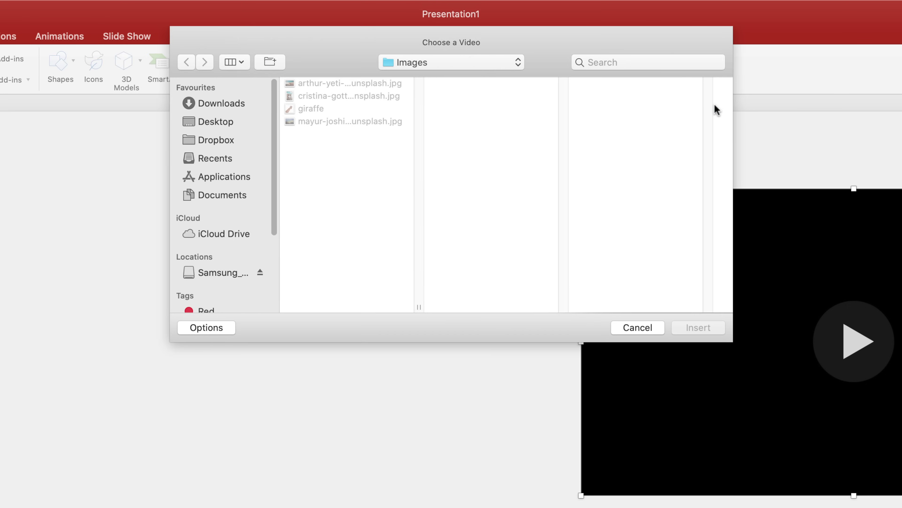
left_click(447, 60)
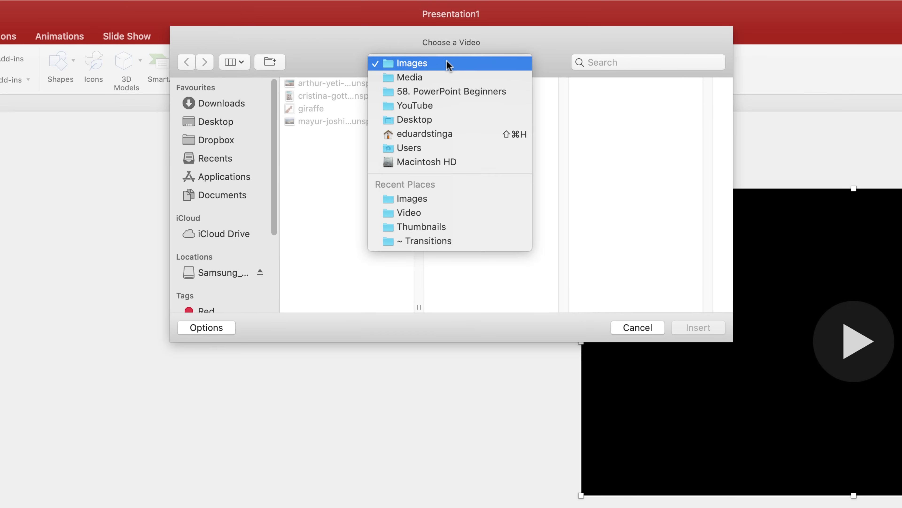
left_click(447, 74)
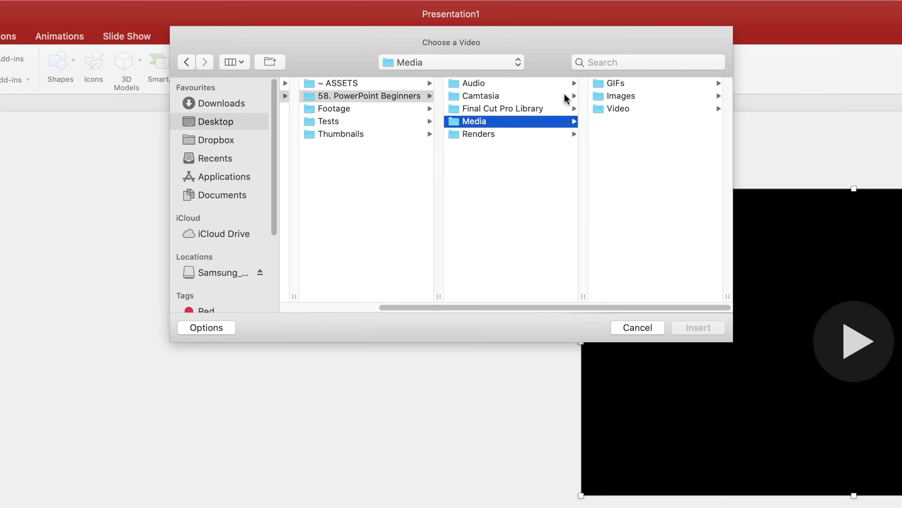
left_click(618, 111)
left_click(641, 84)
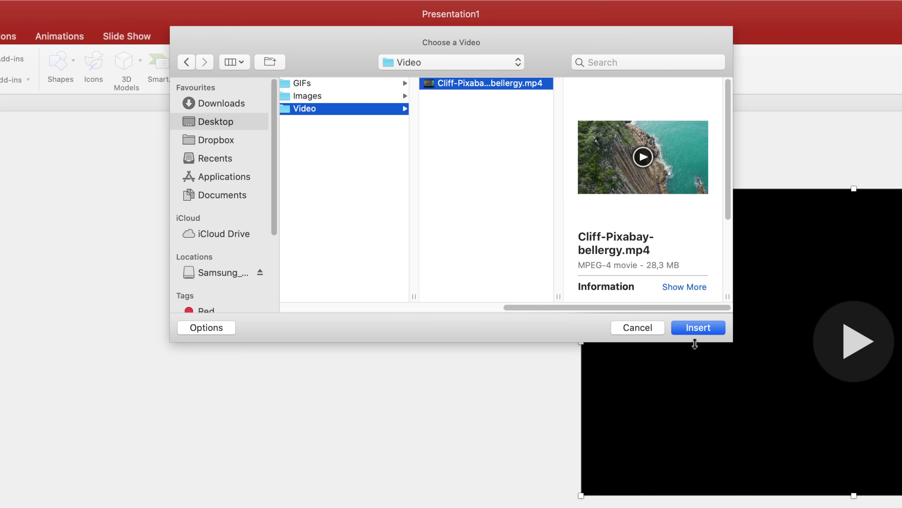
left_click(699, 327)
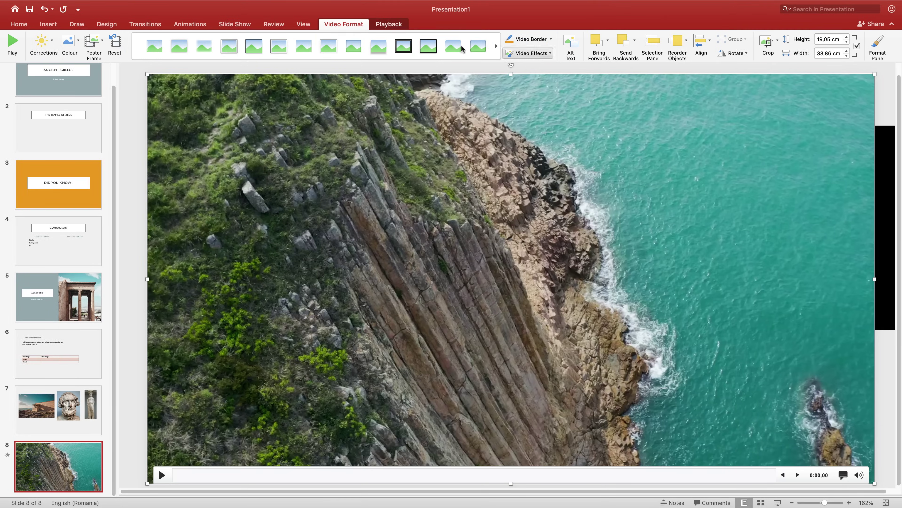
Move the cliff video aside, delete the black online video behind it, and realign the cliff video to cover the whole slide.
left_click_drag(890, 239, 785, 202)
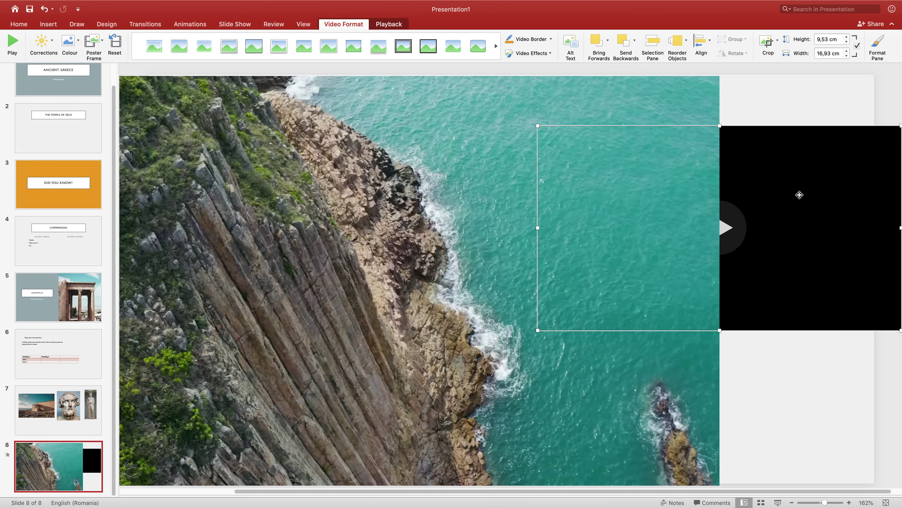
key("Delete")
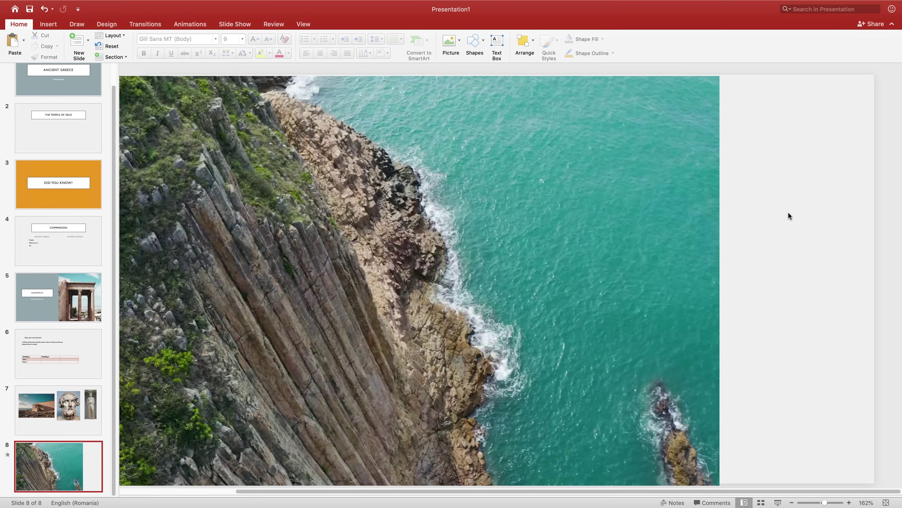
mouse_move(391, 237)
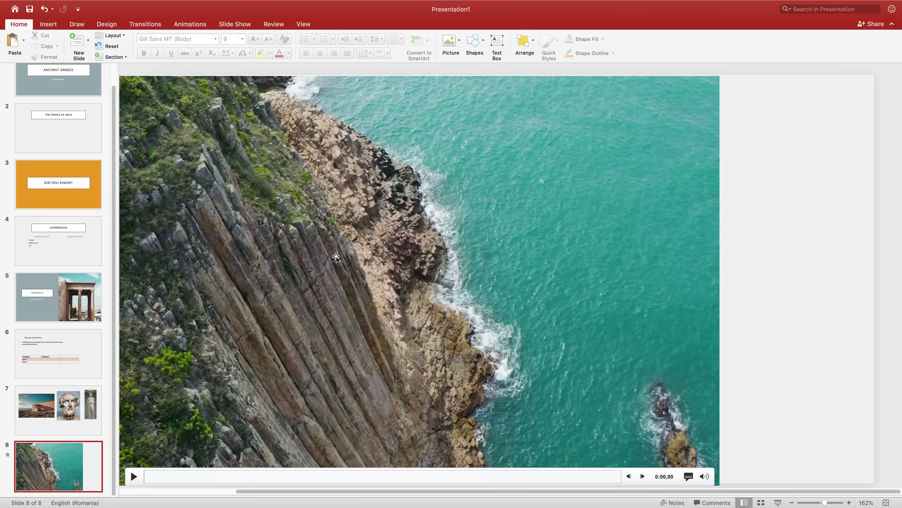
left_click_drag(336, 257, 490, 254)
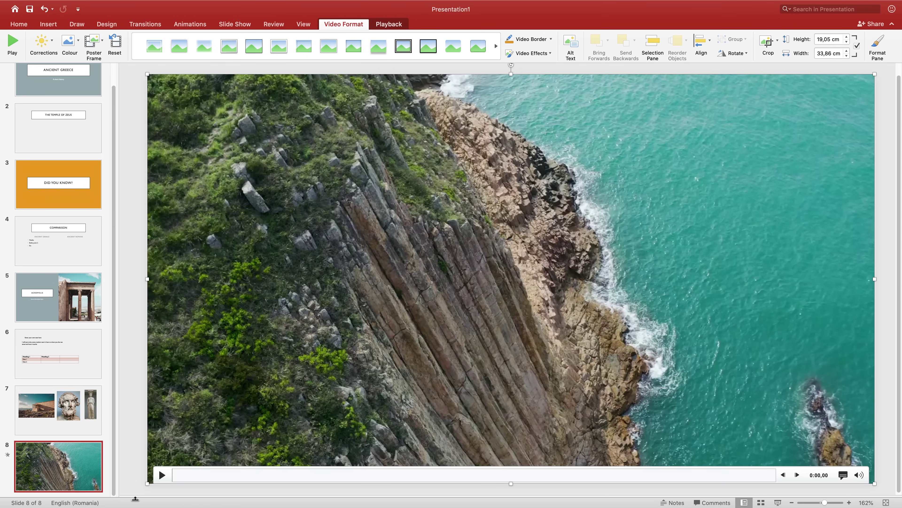
Play the cliff video on the slide for a few seconds and pause it.
left_click(161, 475)
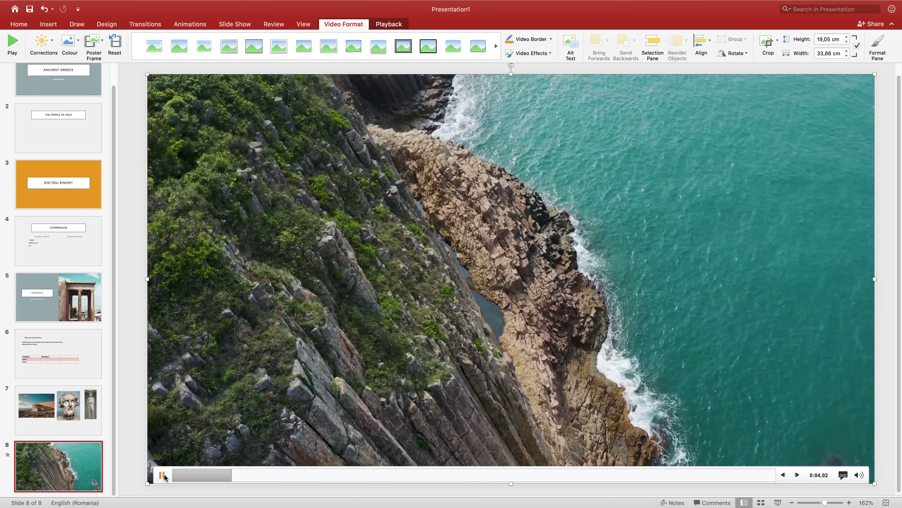
left_click(167, 477)
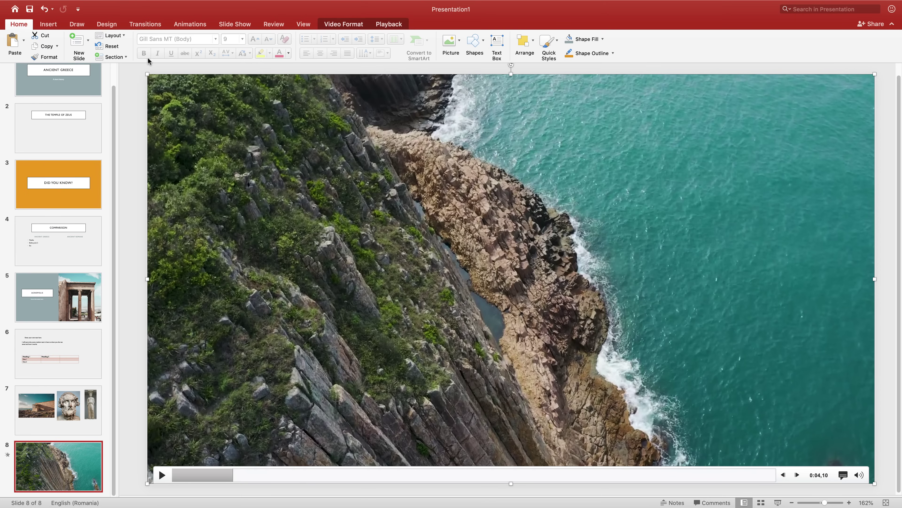
Add a new Blank slide after the video slide and insert a basic 2D pie chart on it.
left_click(88, 40)
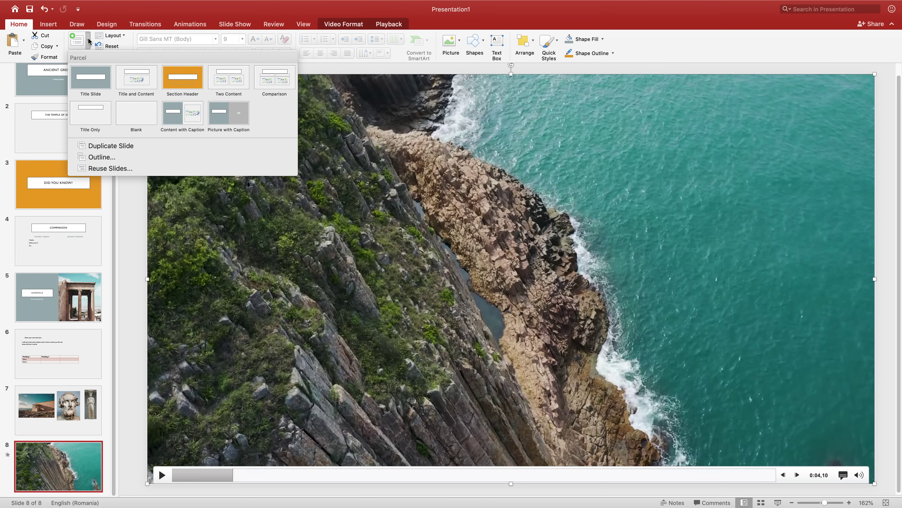
left_click(135, 119)
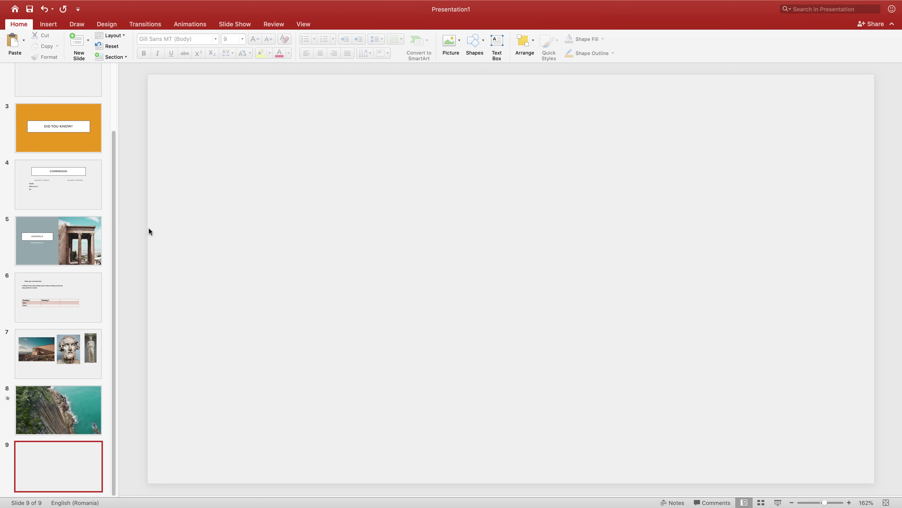
left_click(49, 24)
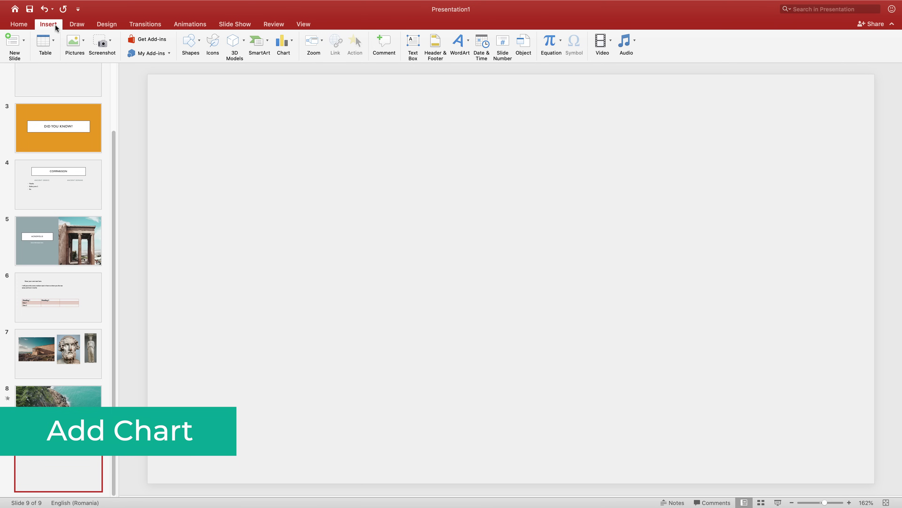
left_click(291, 41)
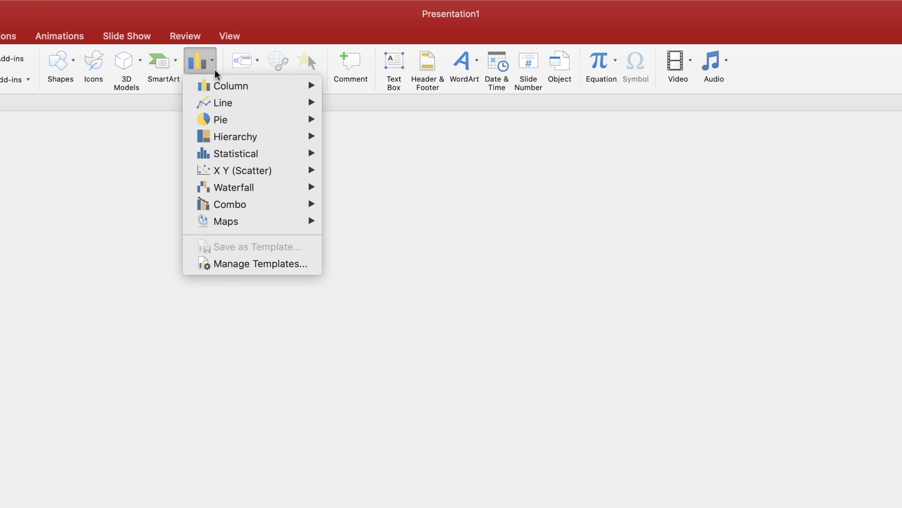
mouse_move(227, 85)
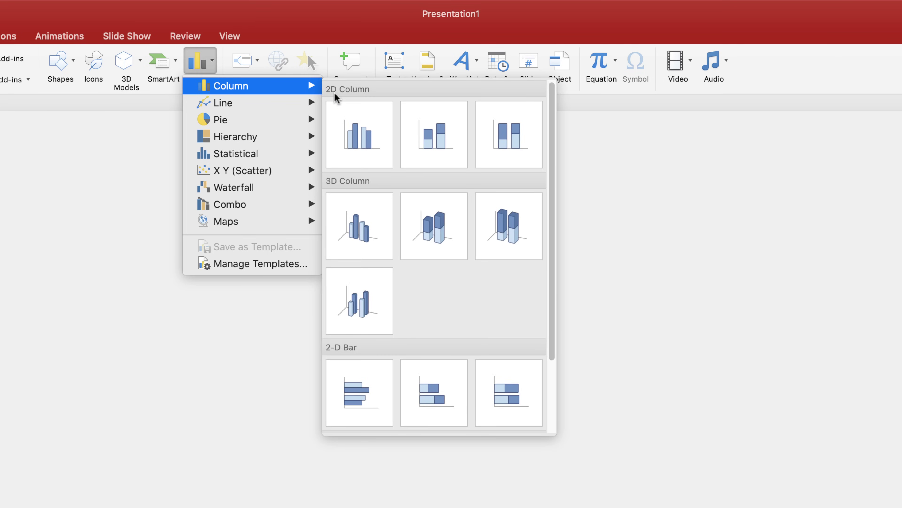
mouse_move(254, 107)
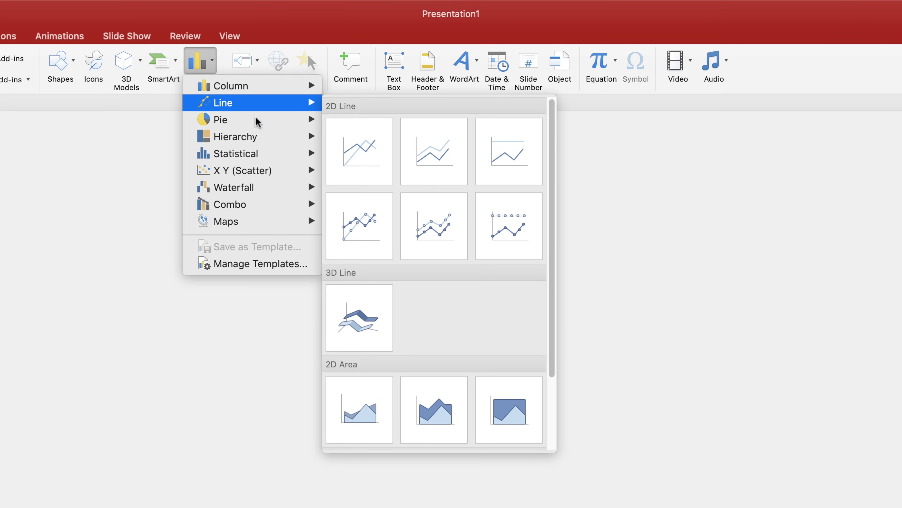
mouse_move(257, 128)
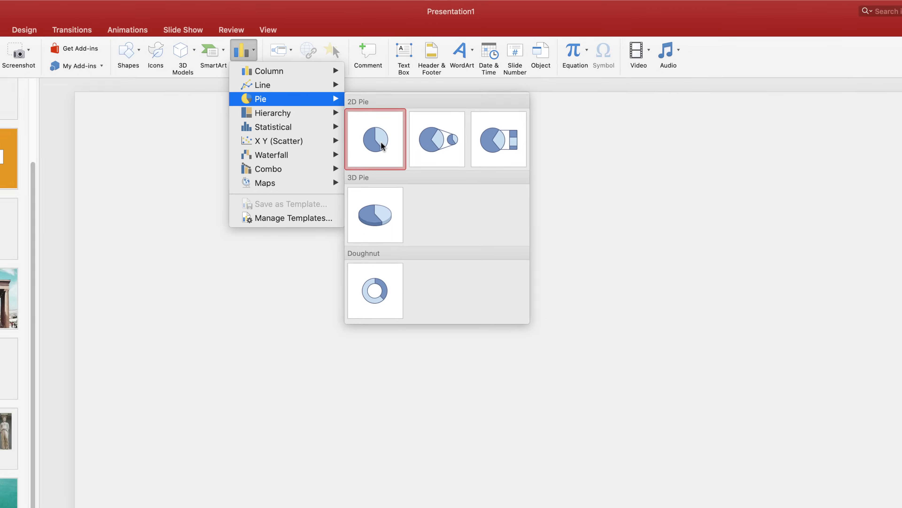
left_click(381, 144)
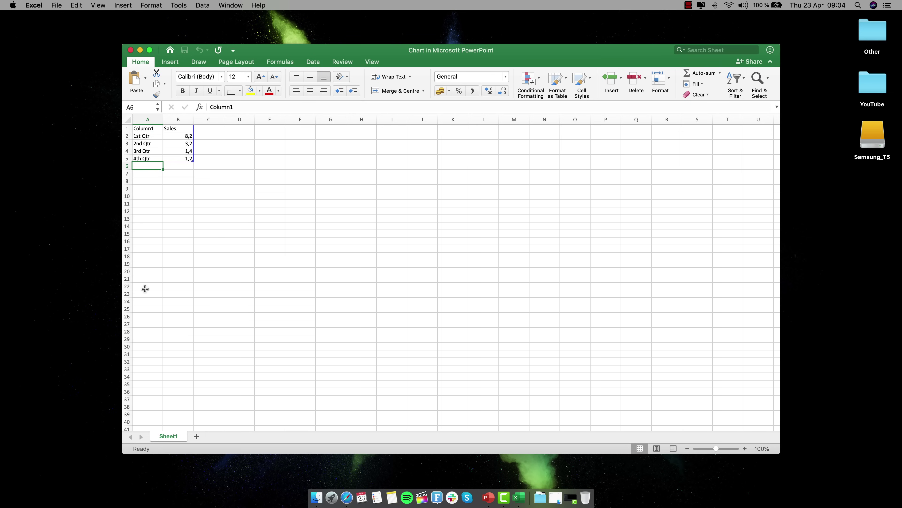
Leave the chart's sample data as is in the Excel sheet and switch back to the presentation in PowerPoint.
left_click(239, 212)
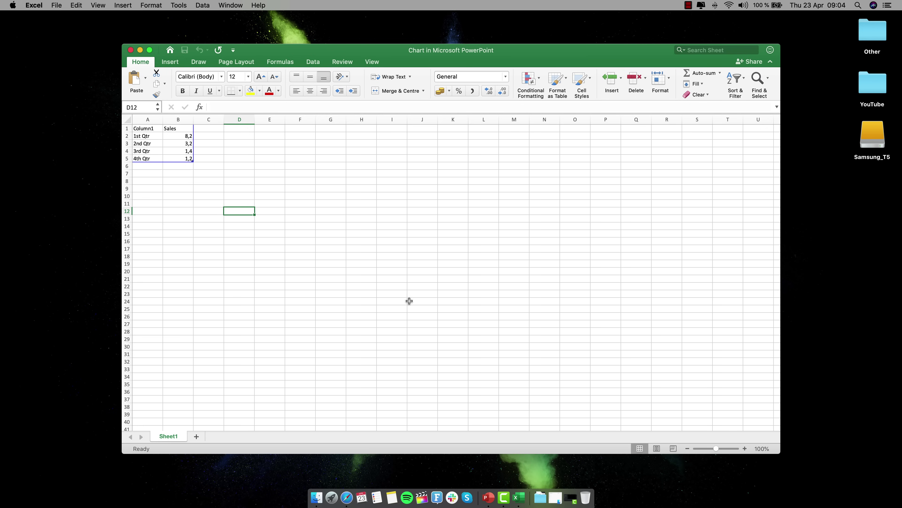
left_click(489, 496)
left_click(185, 109)
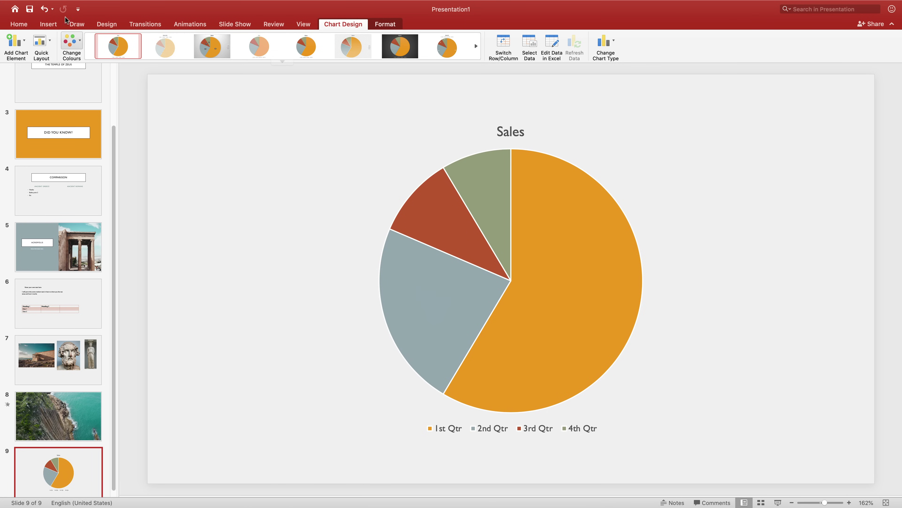
Take the presentation out of full screen and arrange the Excel data sheet beside it so the pie chart stays in view.
mouse_move(37, 3)
left_click(29, 19)
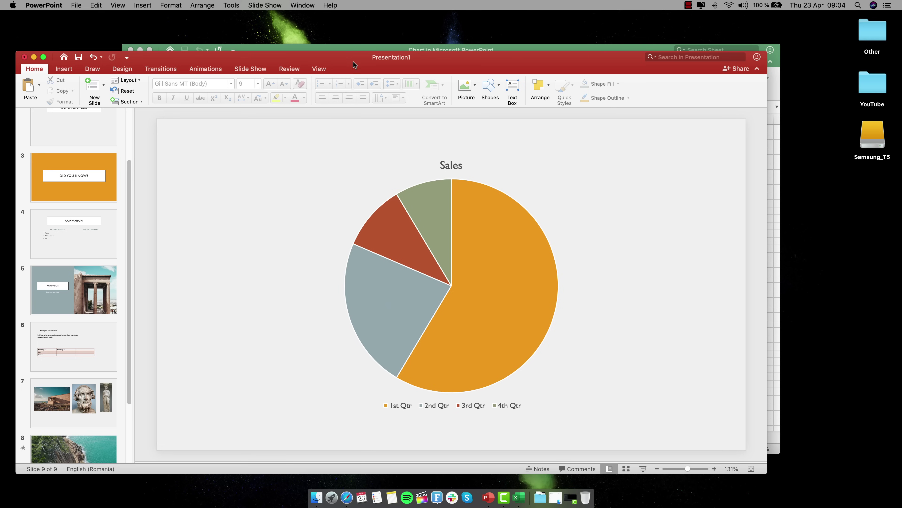
left_click_drag(353, 61, 338, 41)
left_click(763, 48)
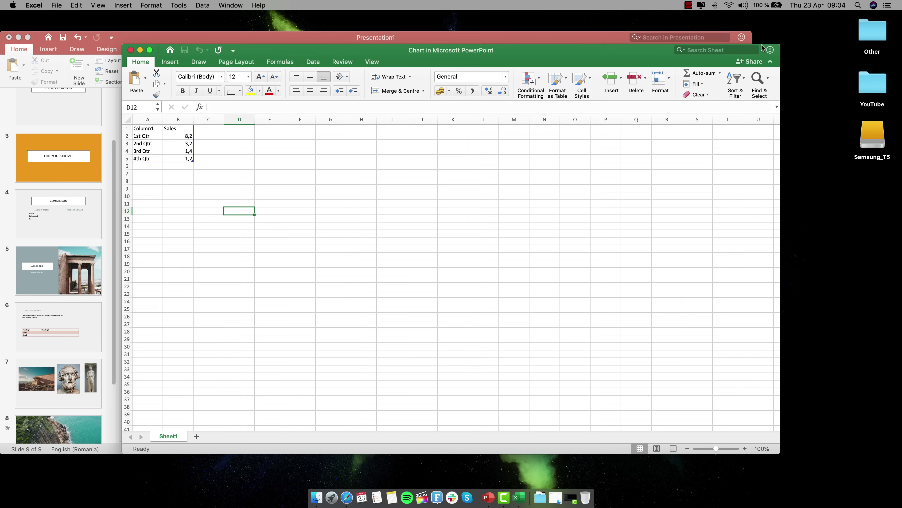
left_click_drag(421, 49, 805, 84)
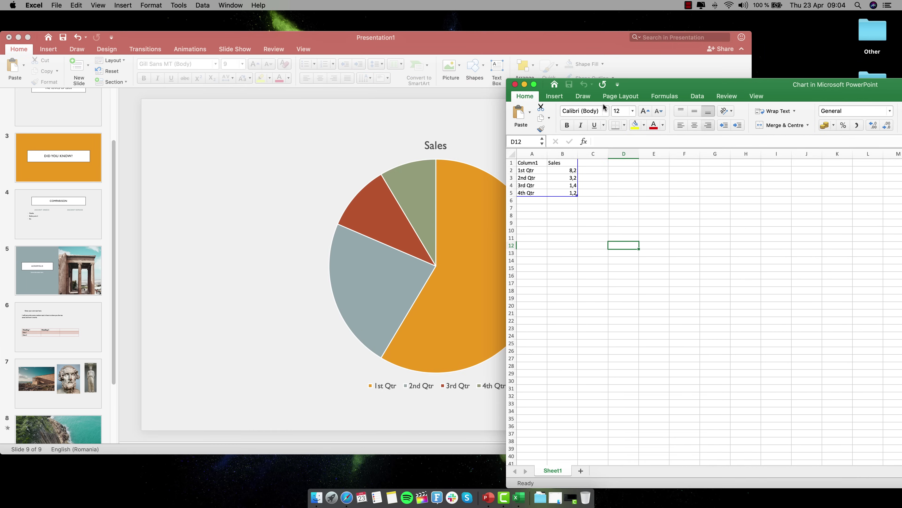
left_click_drag(509, 80, 690, 230)
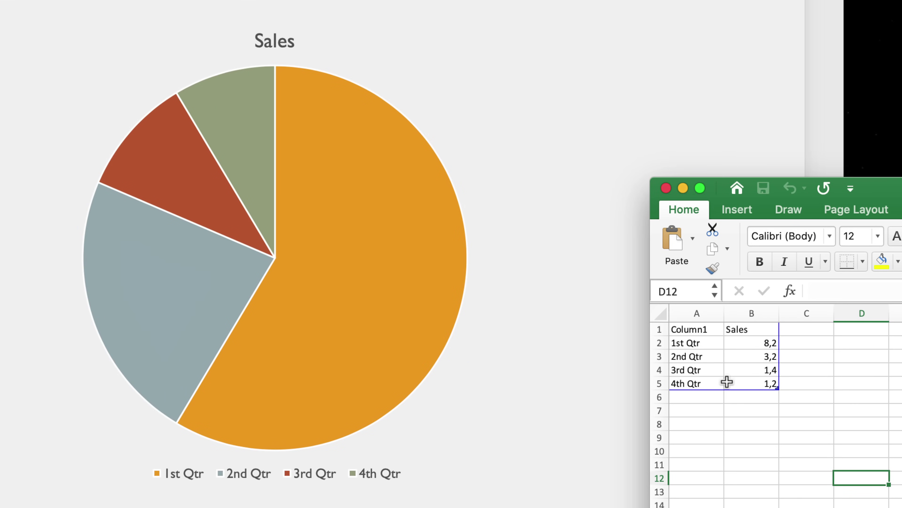
Rename the Sales heading in cell B1 of the chart data to Revenue.
left_click(746, 357)
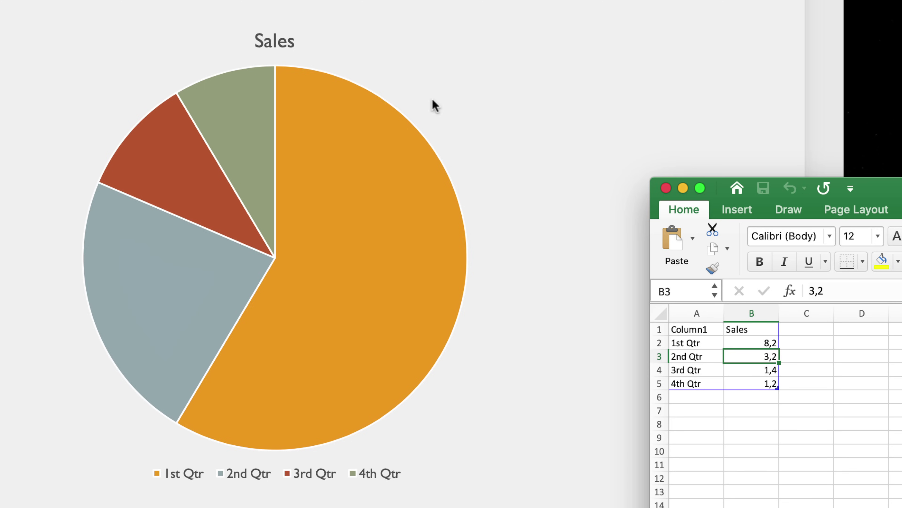
left_click(750, 330)
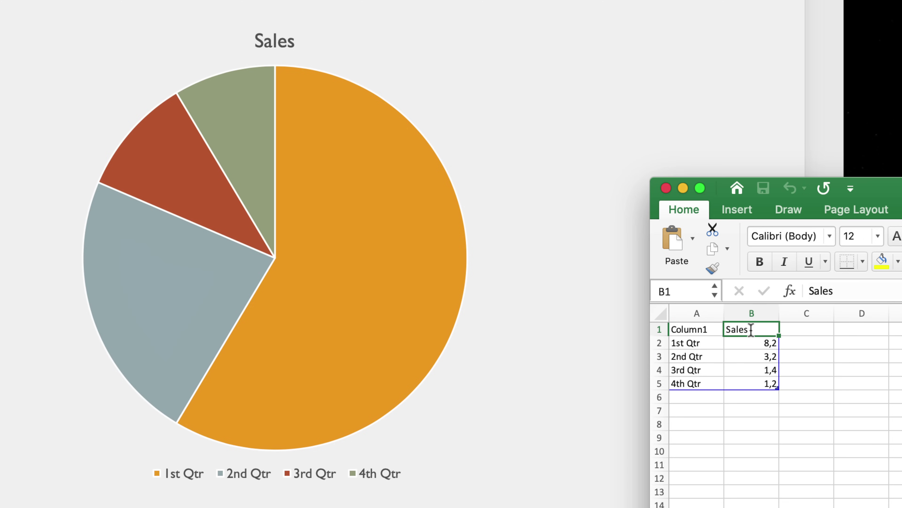
double_click(750, 329)
key("super+a")
type("Revenue")
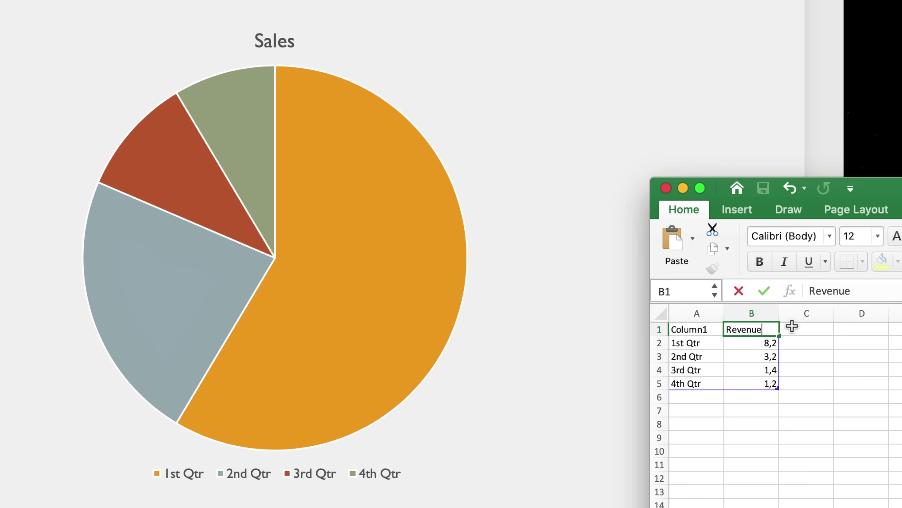
key("Return")
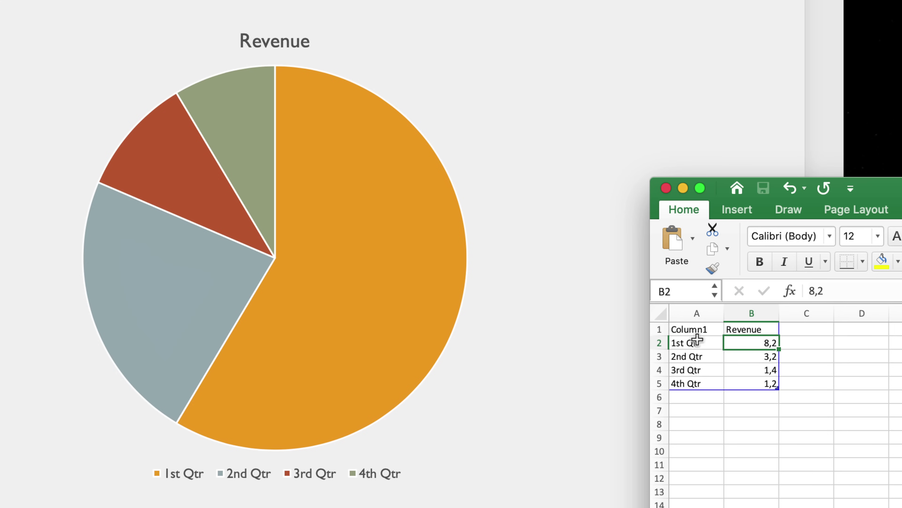
Rename the four quarter labels in cells A2 to A5 as Q1, Q2, Q3 and Q4.
left_click(702, 343)
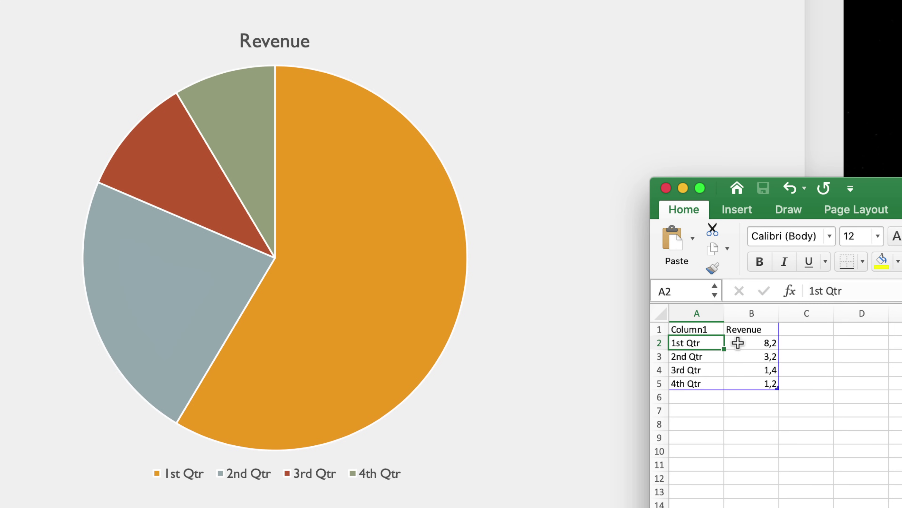
type("Q1")
key("Return")
type("Q2")
key("Return")
type("Q3")
key("Return")
type("Q4")
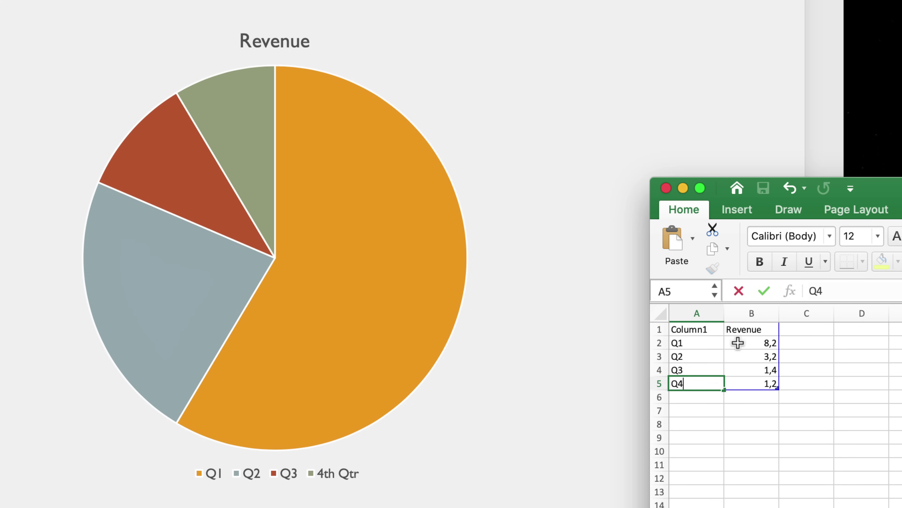
key("Return")
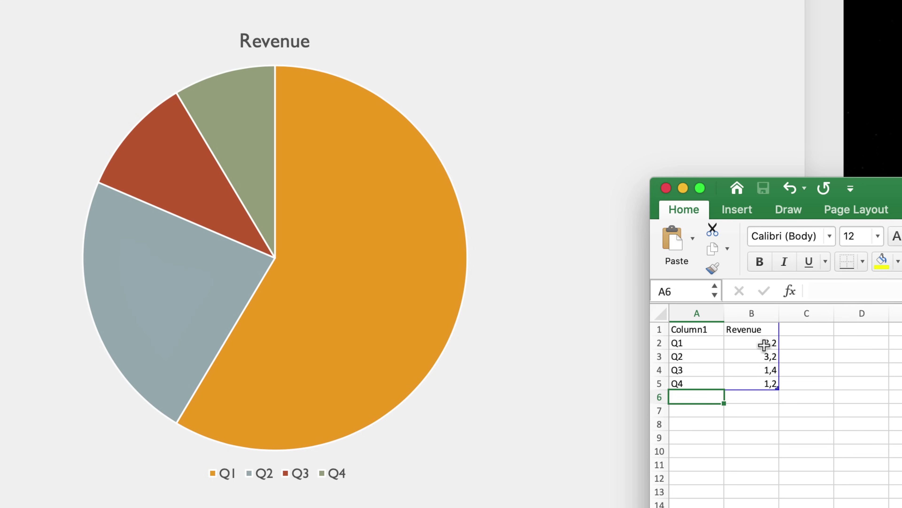
Set the Q1 to Q4 revenue values to 124, 87, 92 and 23, and close the Excel data sheet.
double_click(765, 342)
key("shift+End")
type("1")
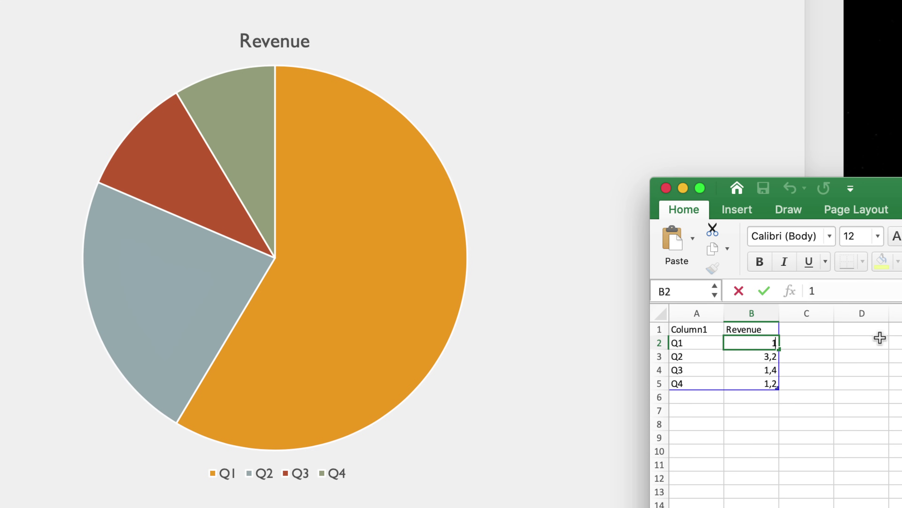
type("24")
key("Return")
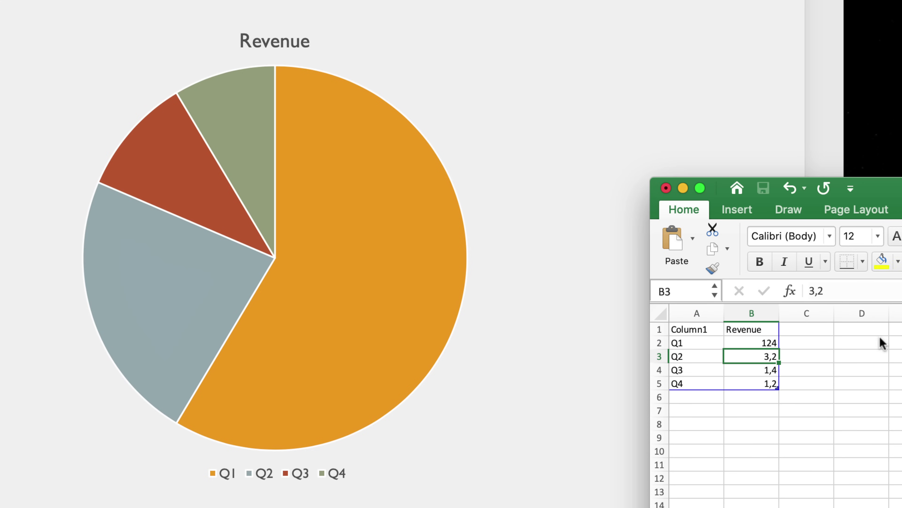
type("87")
key("Return")
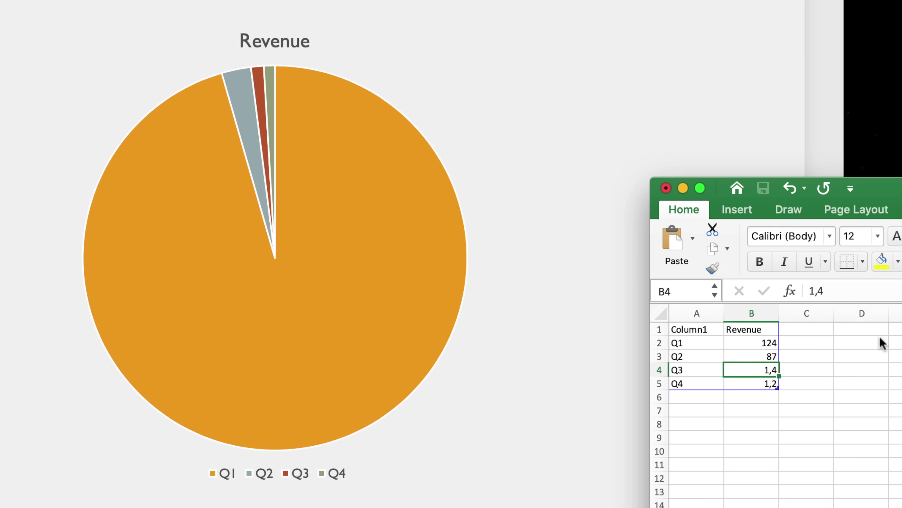
type("92")
key("Return")
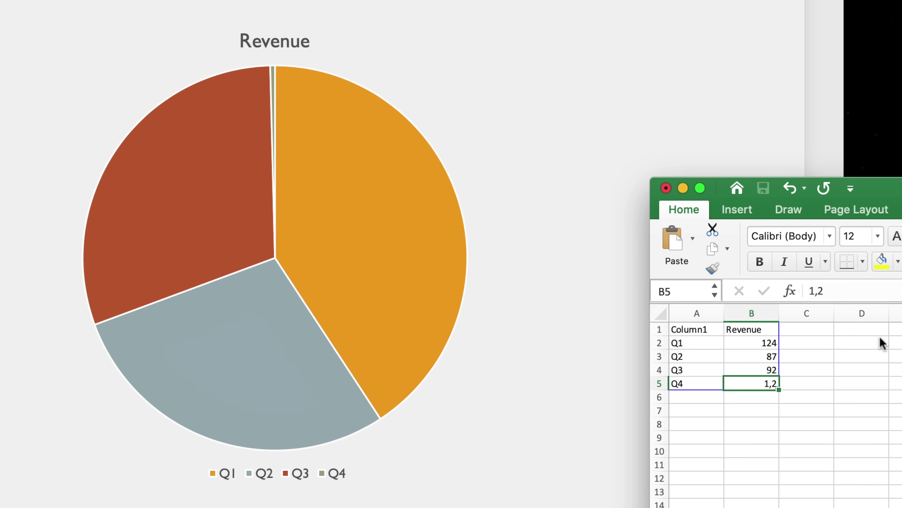
type("23")
key("Return")
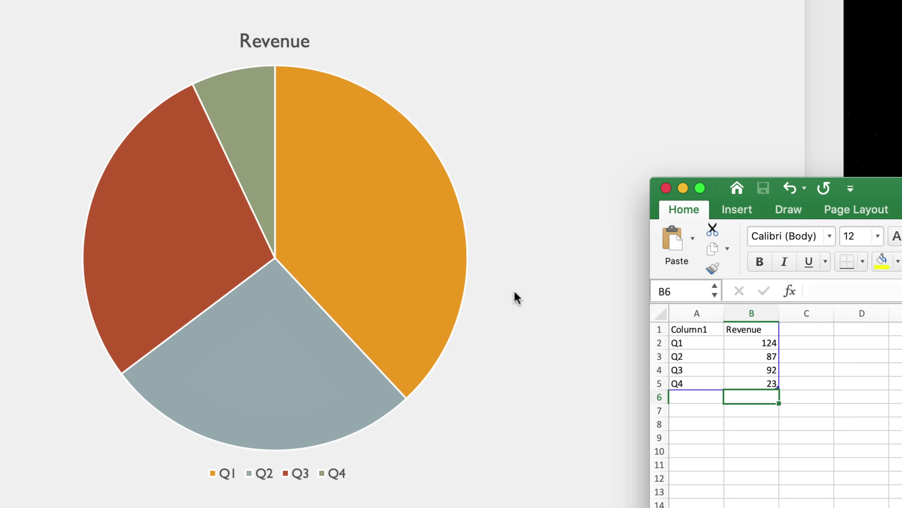
left_click(666, 188)
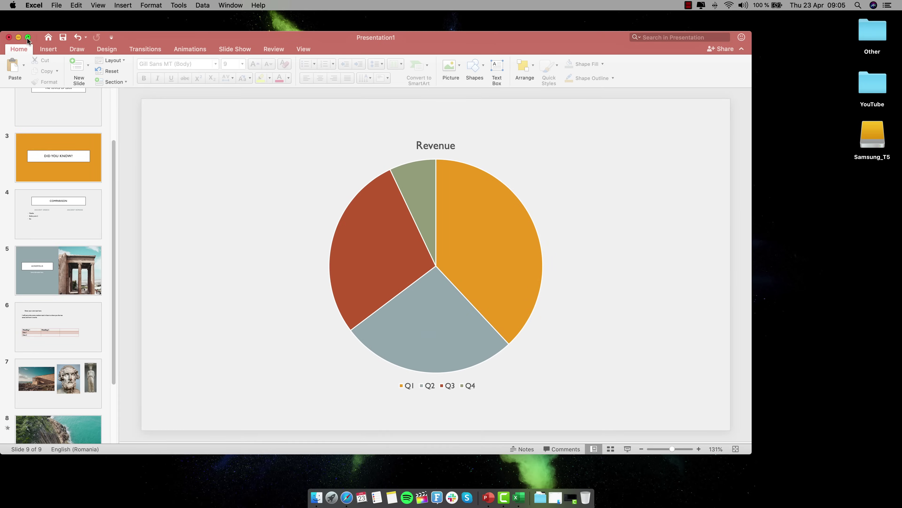
Return the presentation to full screen, shrink the Revenue pie chart and place it in the slide's upper-left area.
left_click(28, 37)
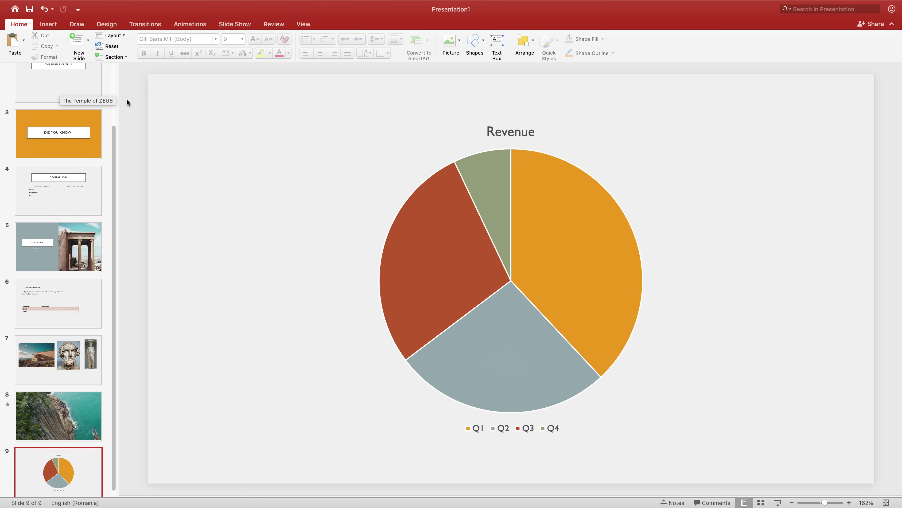
left_click(427, 218)
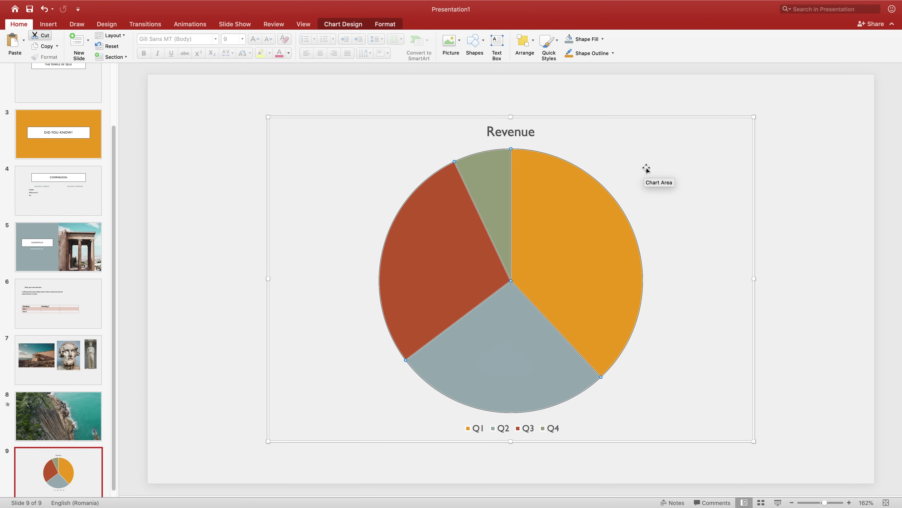
left_click_drag(650, 167, 495, 153)
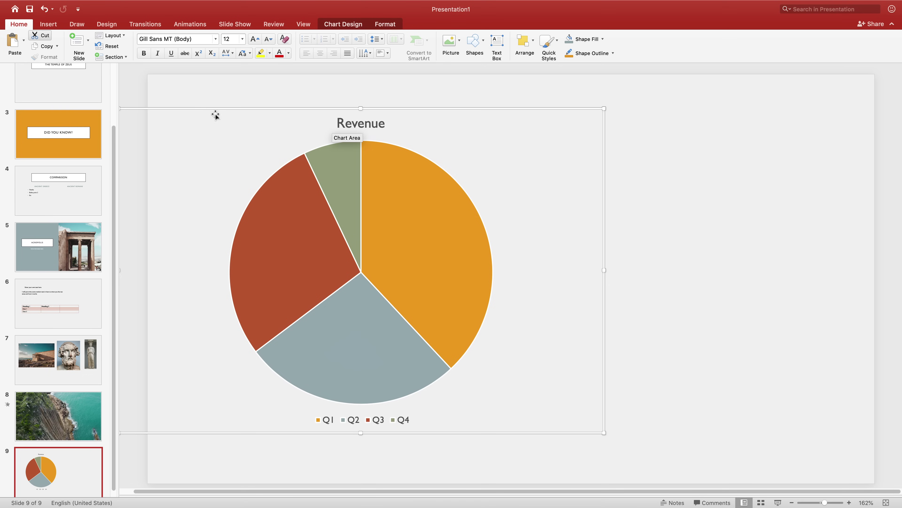
left_click_drag(601, 108, 470, 187)
left_click(389, 228)
left_click_drag(421, 227, 456, 140)
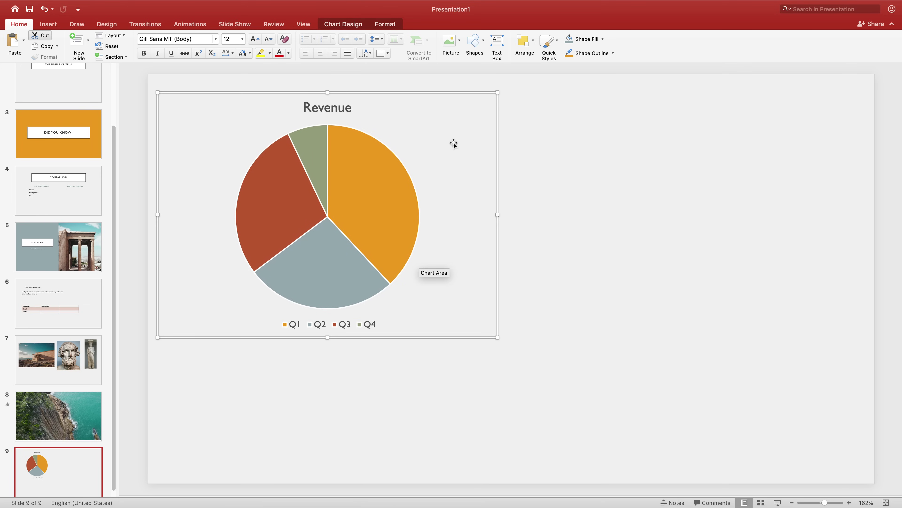